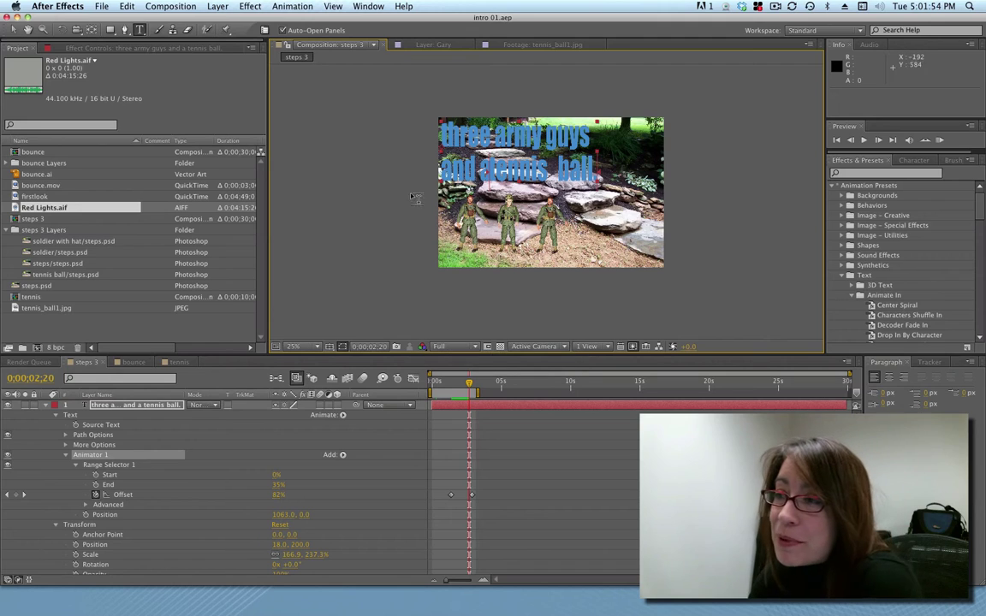
Reset the Standard workspace to its original layout and confirm the reset
{"action": "left_click", "coordinate": [368, 6]}
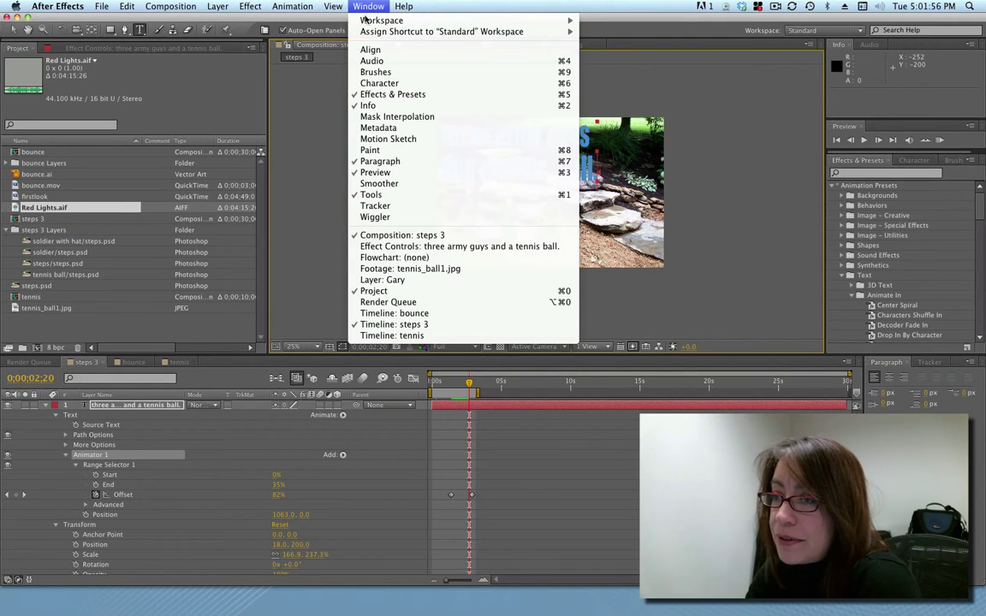
{"action": "mouse_move", "coordinate": [366, 19]}
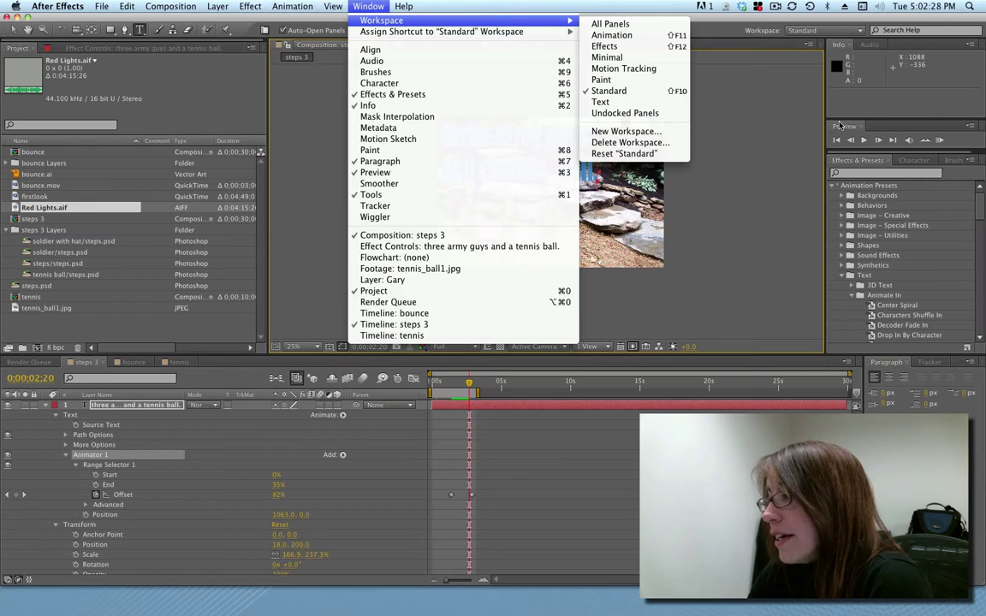
{"action": "left_click", "coordinate": [625, 154]}
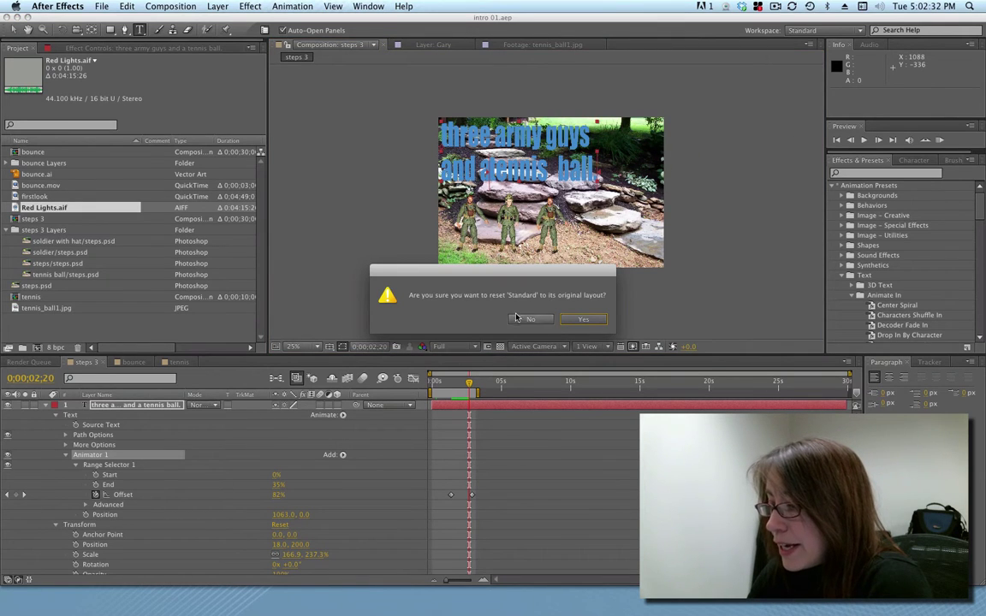
{"action": "left_click", "coordinate": [581, 320]}
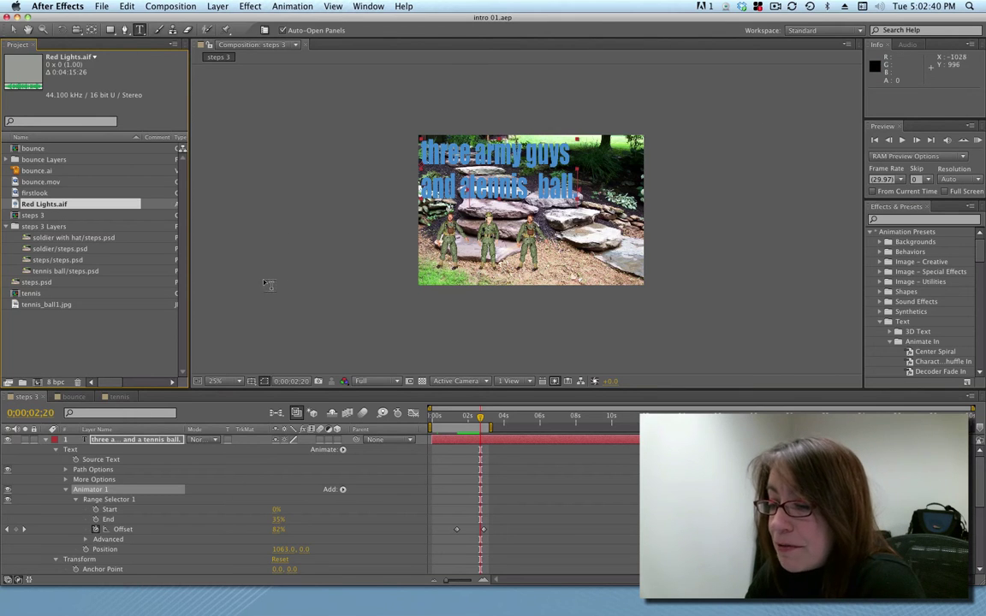
Switch to the All Panels workspace
{"action": "left_click", "coordinate": [368, 6]}
{"action": "mouse_move", "coordinate": [385, 21]}
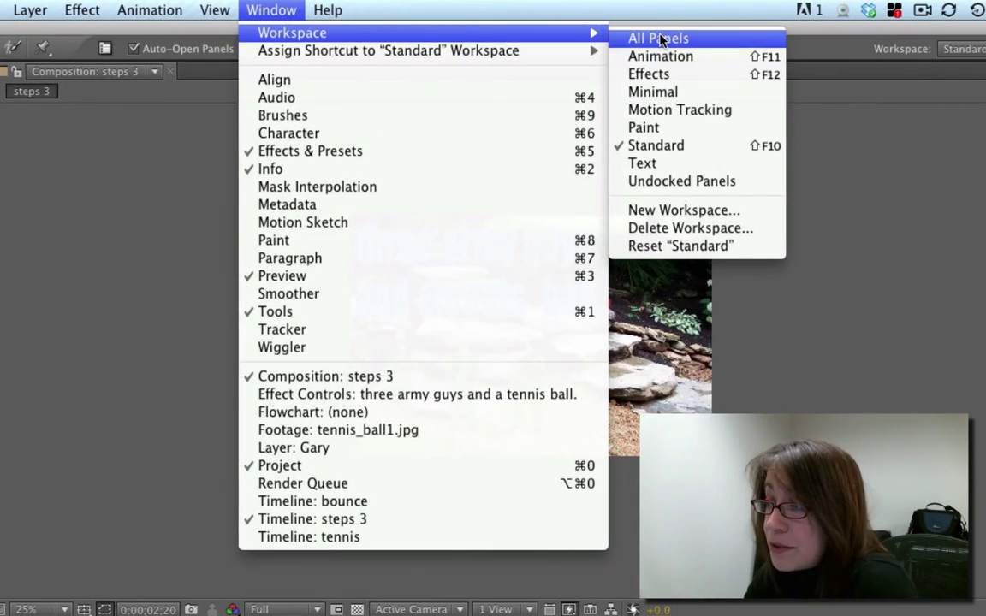
{"action": "left_click", "coordinate": [644, 34]}
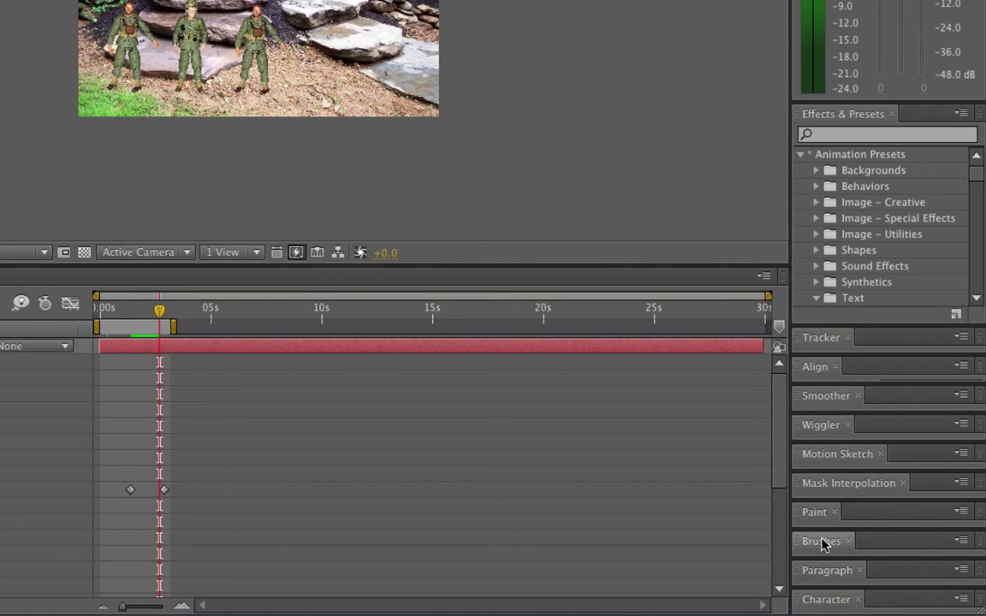
Switch to the Animation workspace
{"action": "left_click", "coordinate": [368, 6]}
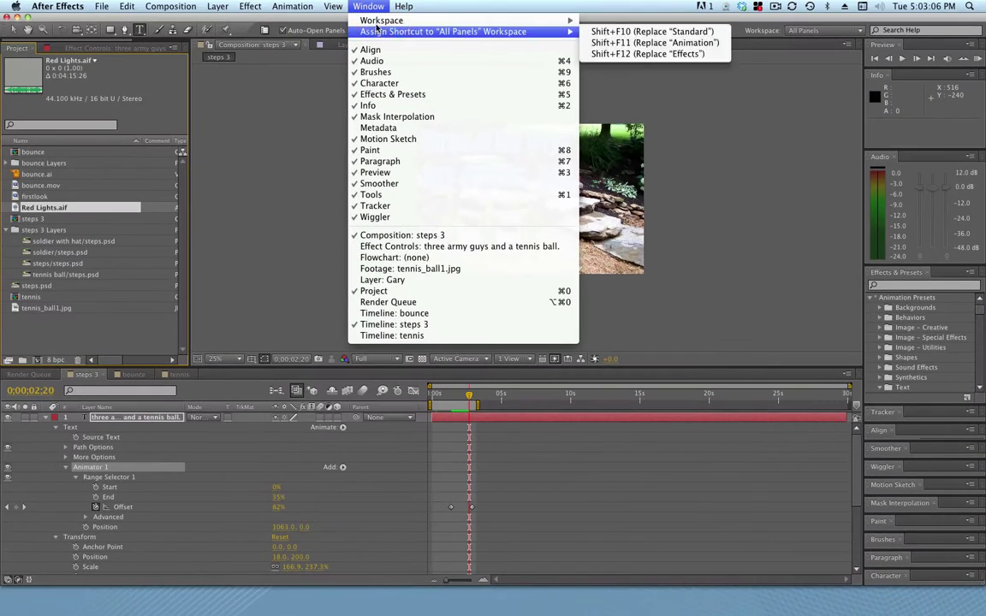
{"action": "mouse_move", "coordinate": [479, 20]}
{"action": "left_click", "coordinate": [593, 36]}
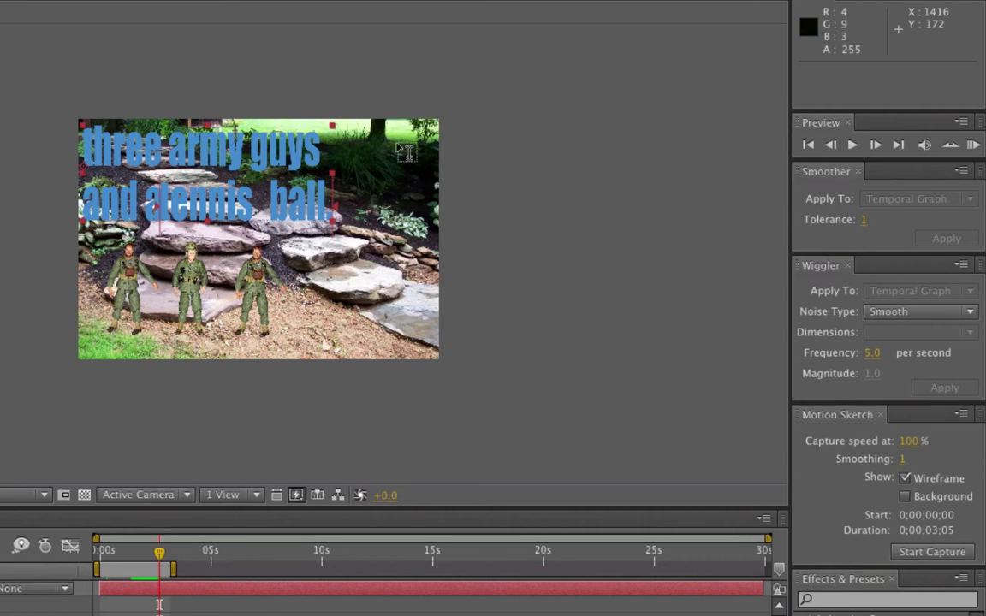
Switch to the Effects workspace
{"action": "left_click", "coordinate": [368, 6]}
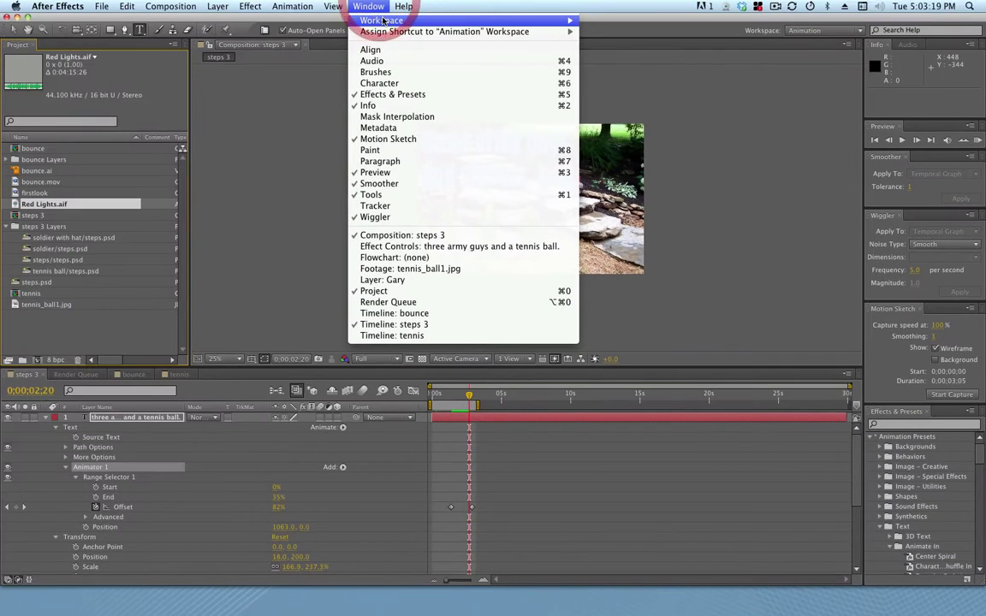
{"action": "mouse_move", "coordinate": [383, 21]}
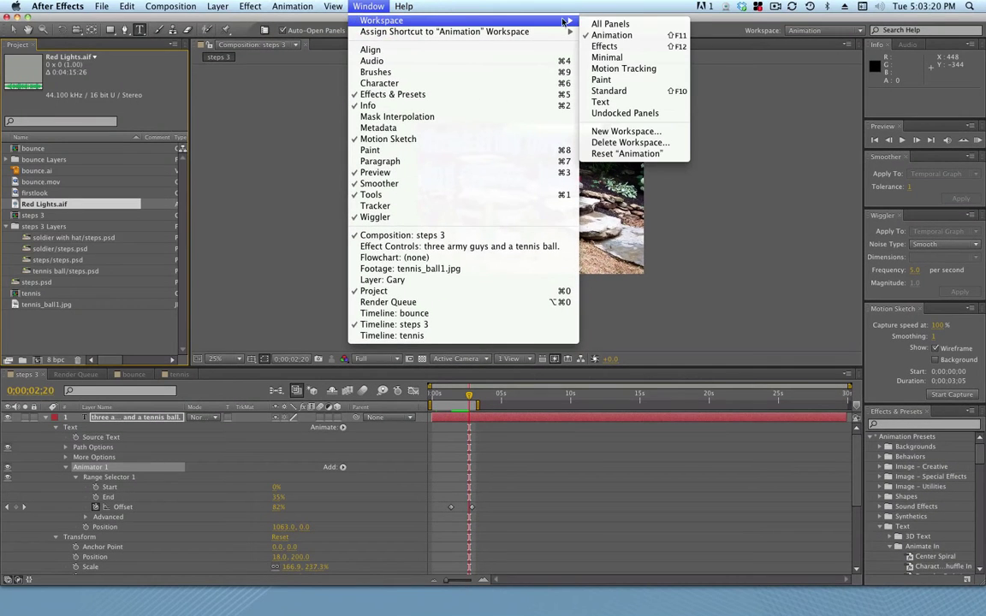
{"action": "left_click", "coordinate": [620, 49]}
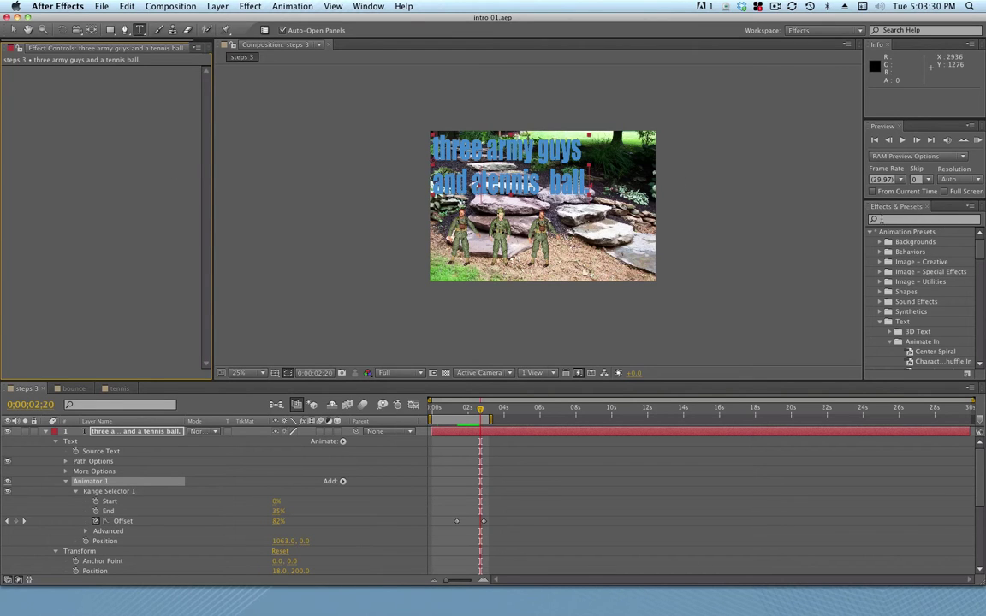
{"action": "left_click", "coordinate": [363, 6]}
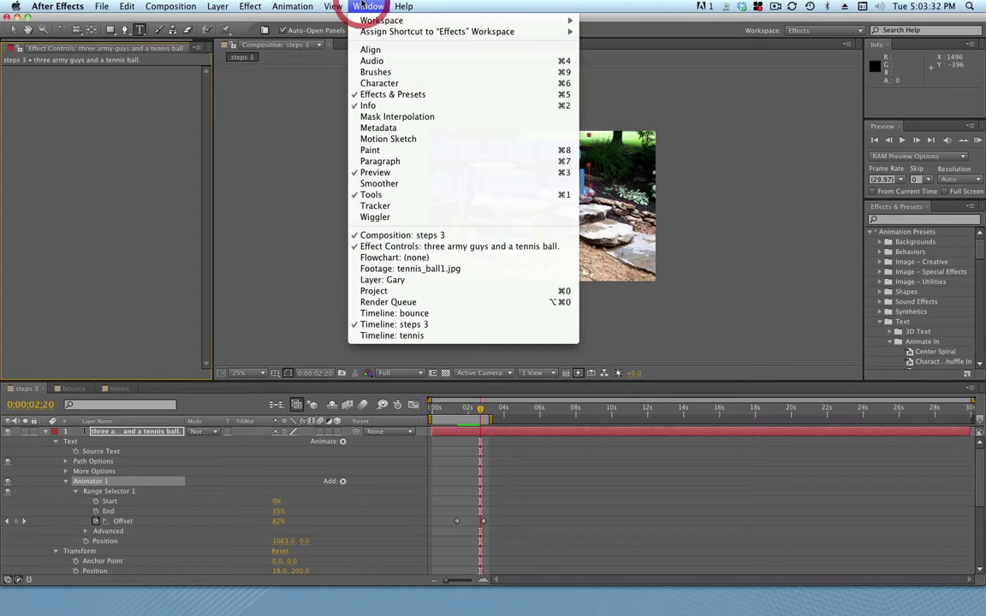
{"action": "mouse_move", "coordinate": [372, 22]}
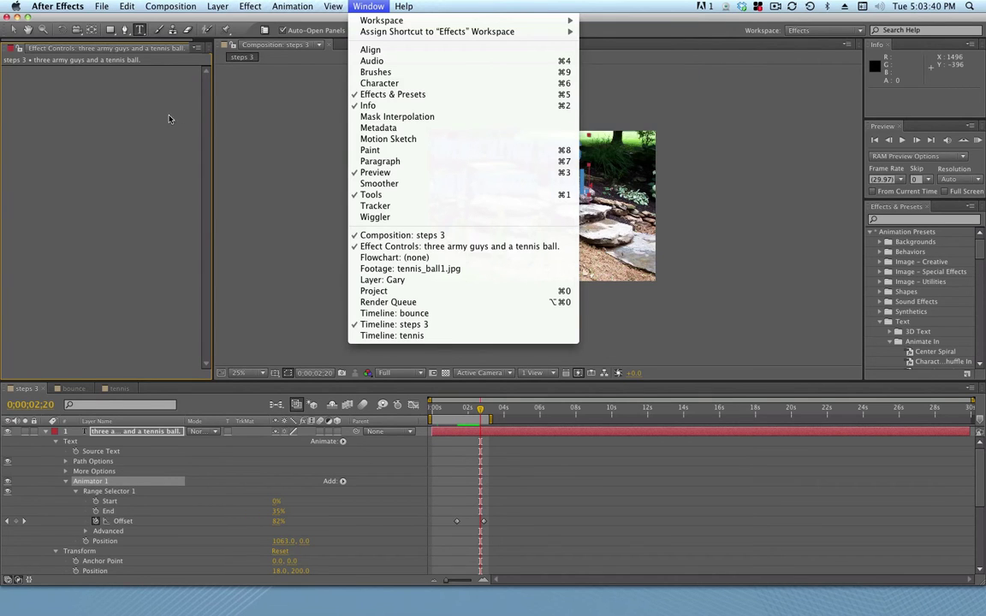
{"action": "left_click", "coordinate": [119, 151]}
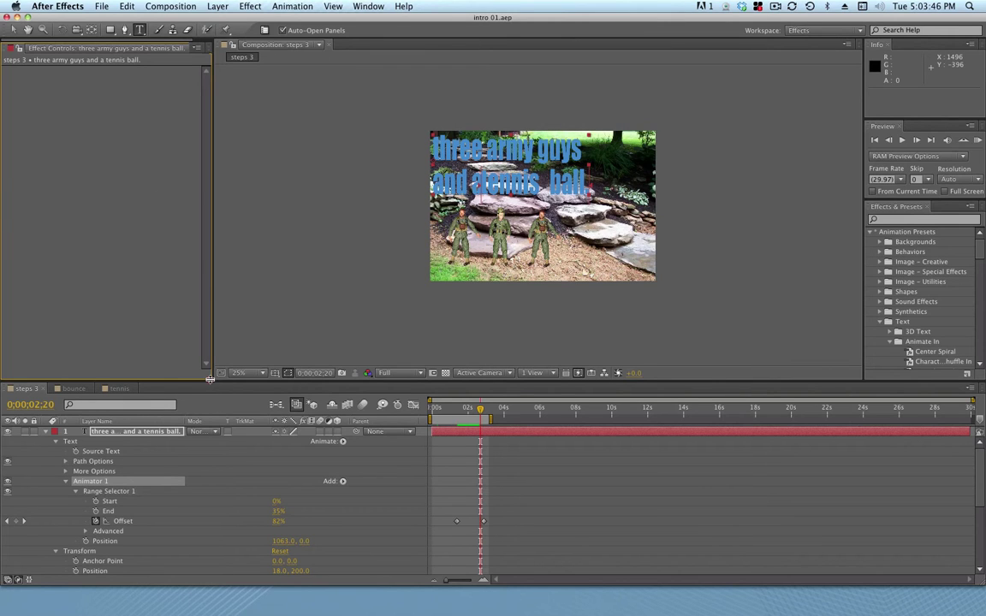
Enlarge the Timeline panel upward and widen the column holding the Info, Preview and Effects & Presets panels
{"action": "left_click_drag", "start_coordinate": [209, 379], "coordinate": [889, 272]}
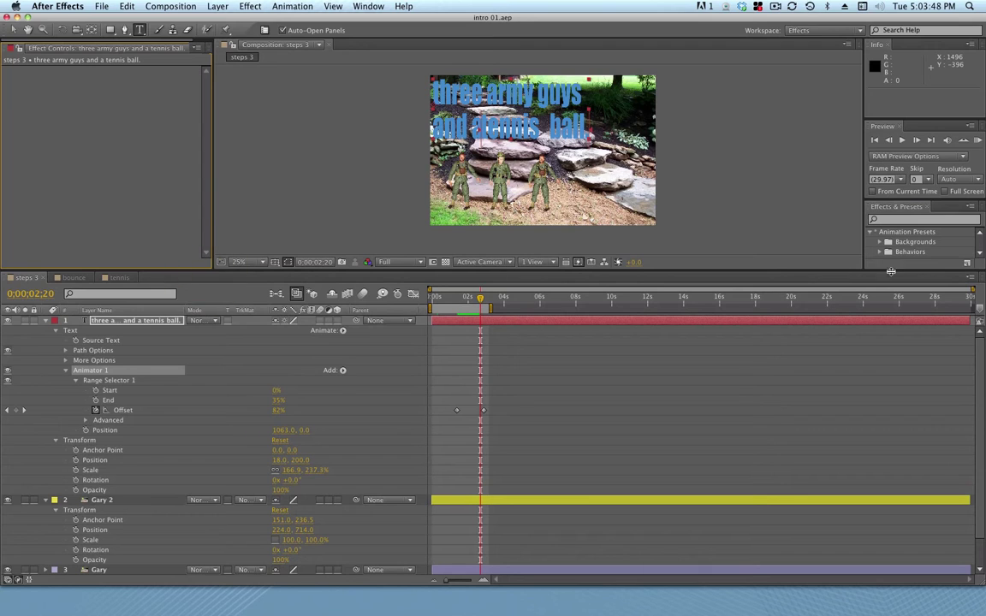
{"action": "left_click_drag", "start_coordinate": [862, 235], "coordinate": [655, 238]}
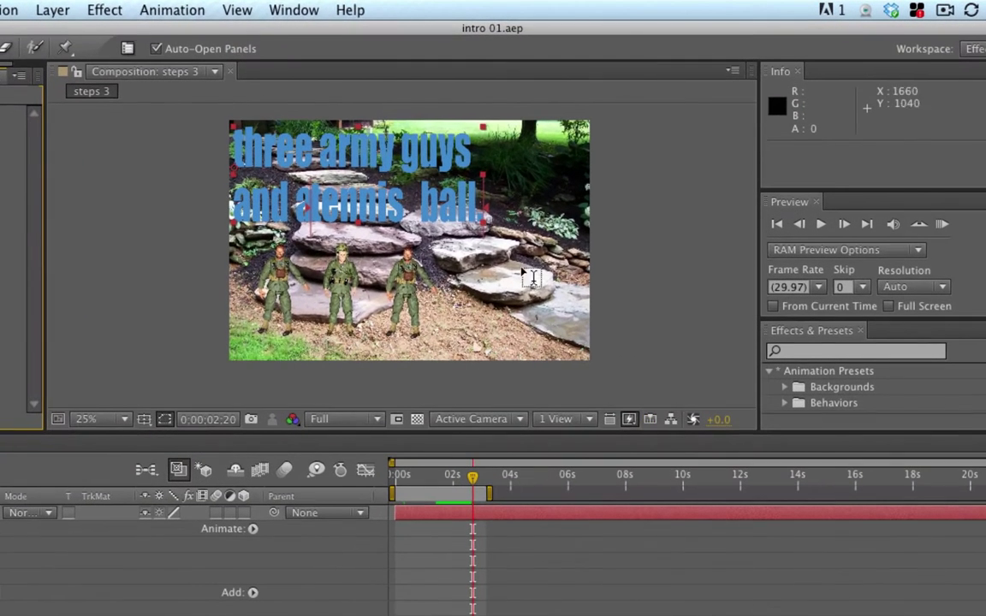
Save the current panel layout as a new workspace named Dominant Timeline
{"action": "left_click", "coordinate": [293, 9]}
{"action": "mouse_move", "coordinate": [315, 36]}
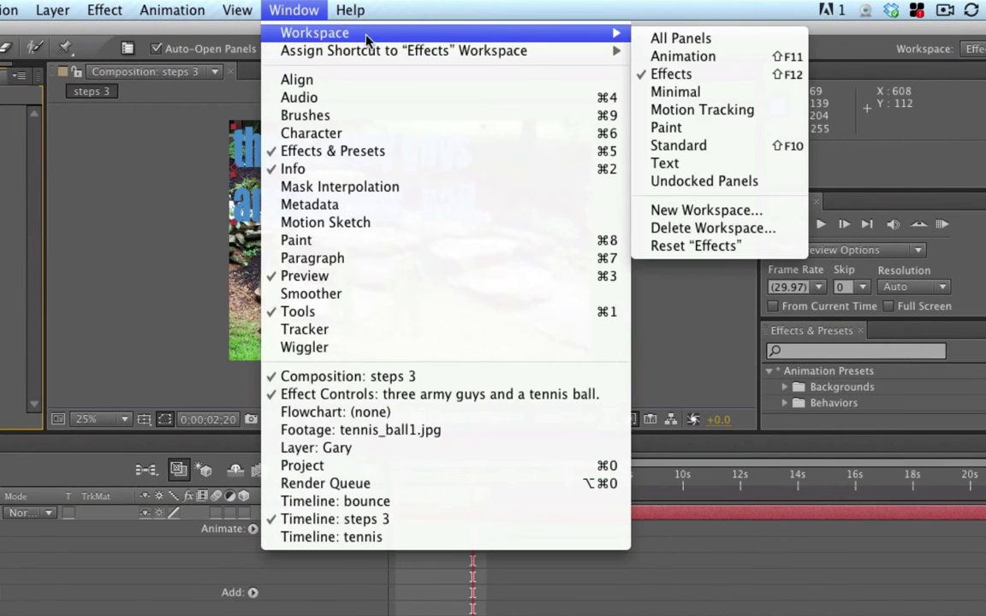
{"action": "left_click", "coordinate": [699, 211]}
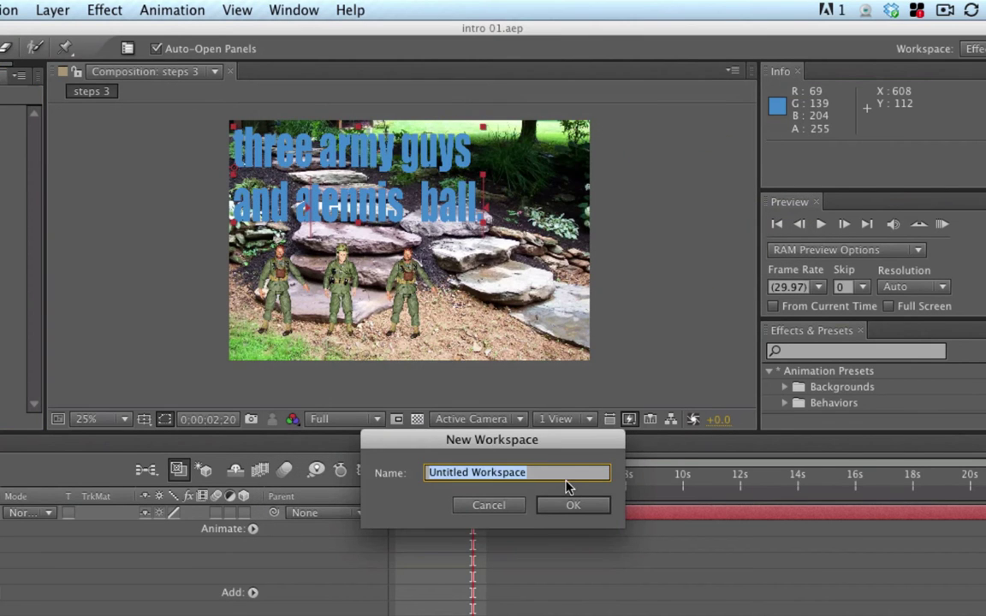
{"action": "type", "text": "Domina"}
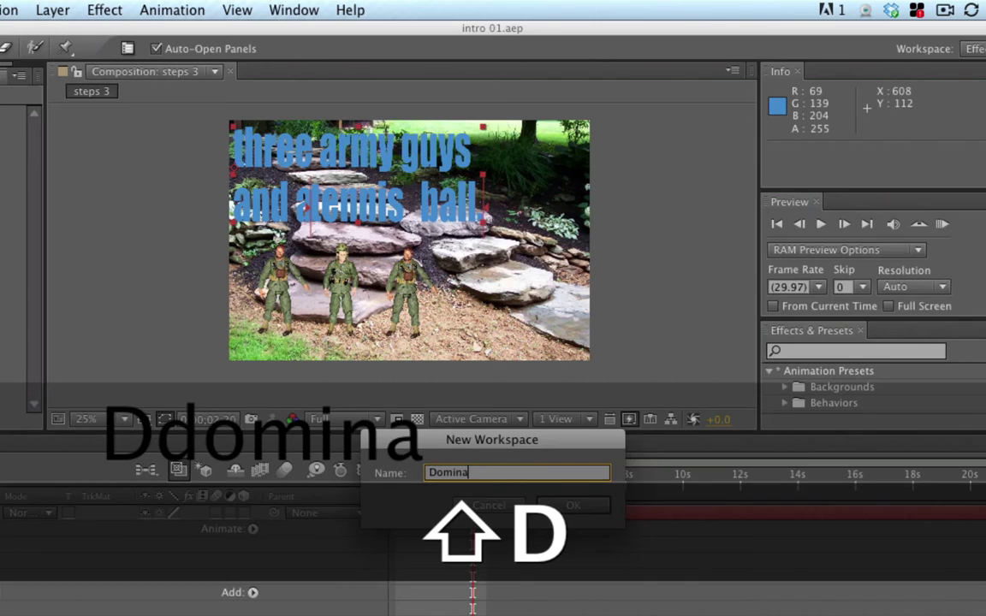
{"action": "type", "text": "nt Timeline"}
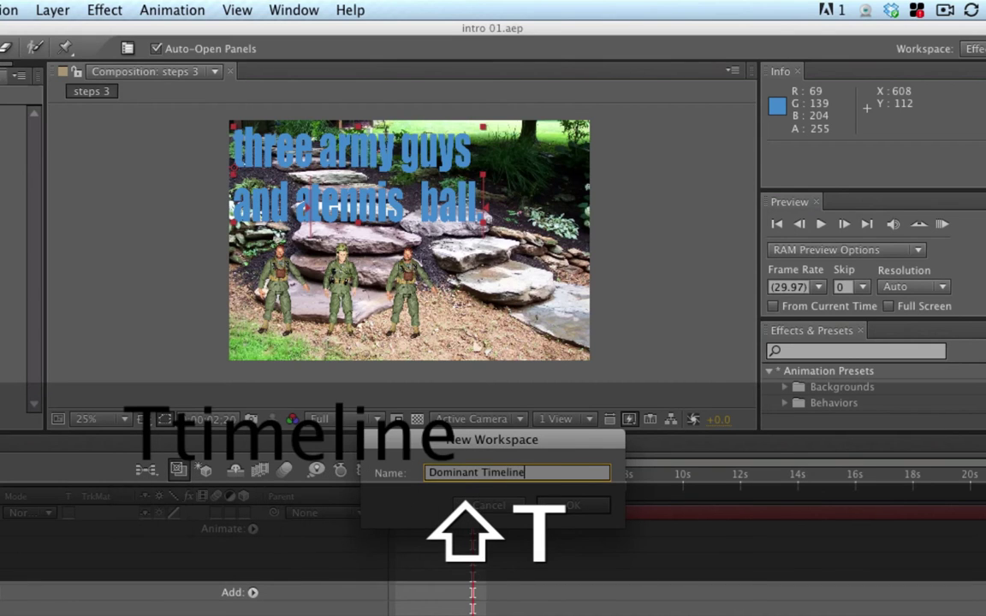
{"action": "left_click", "coordinate": [576, 506]}
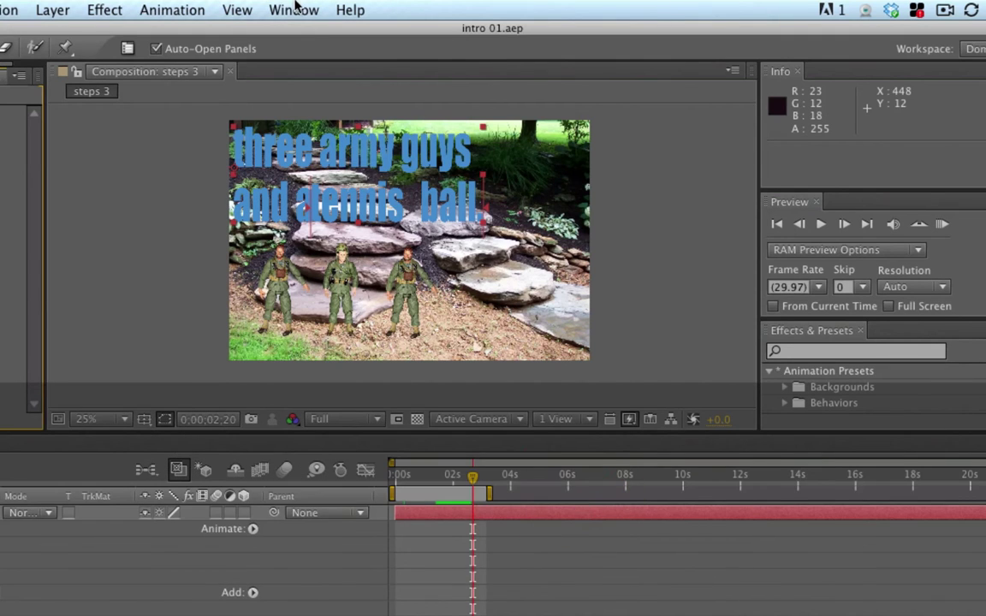
Switch to the Effects workspace and reset it to its original layout
{"action": "left_click", "coordinate": [293, 10]}
{"action": "mouse_move", "coordinate": [278, 35]}
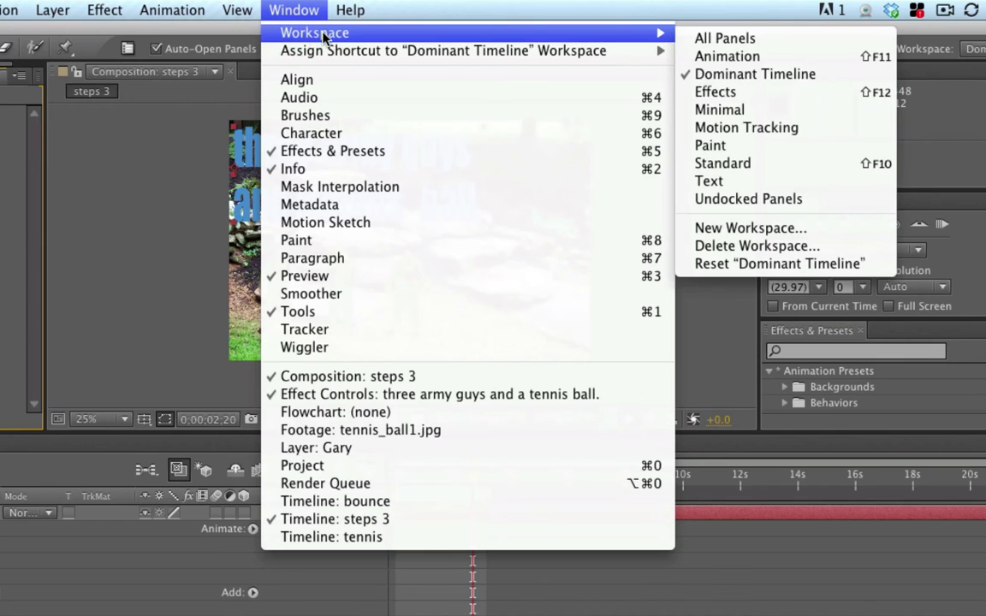
{"action": "left_click", "coordinate": [715, 91]}
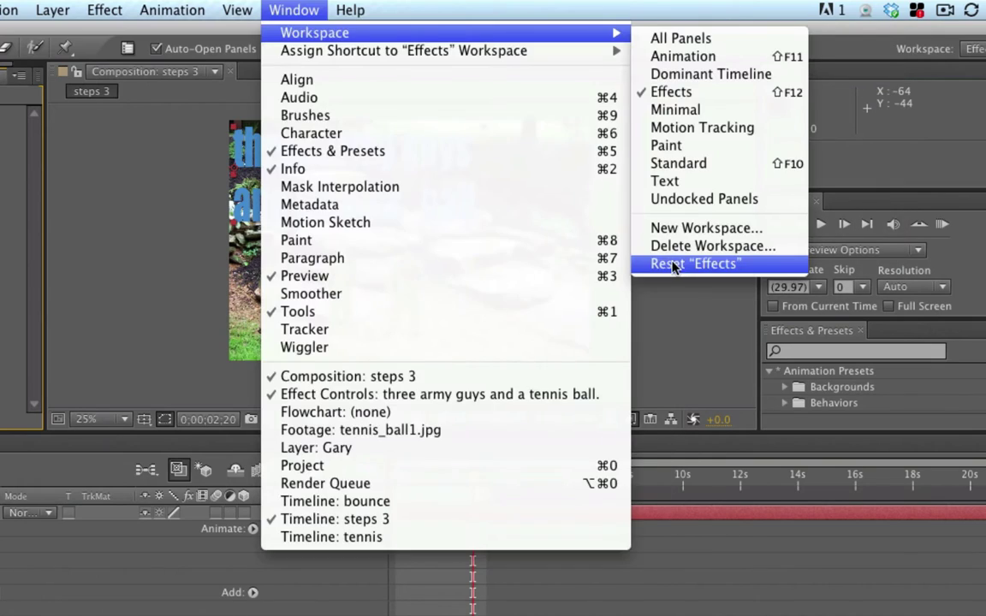
{"action": "left_click", "coordinate": [672, 265]}
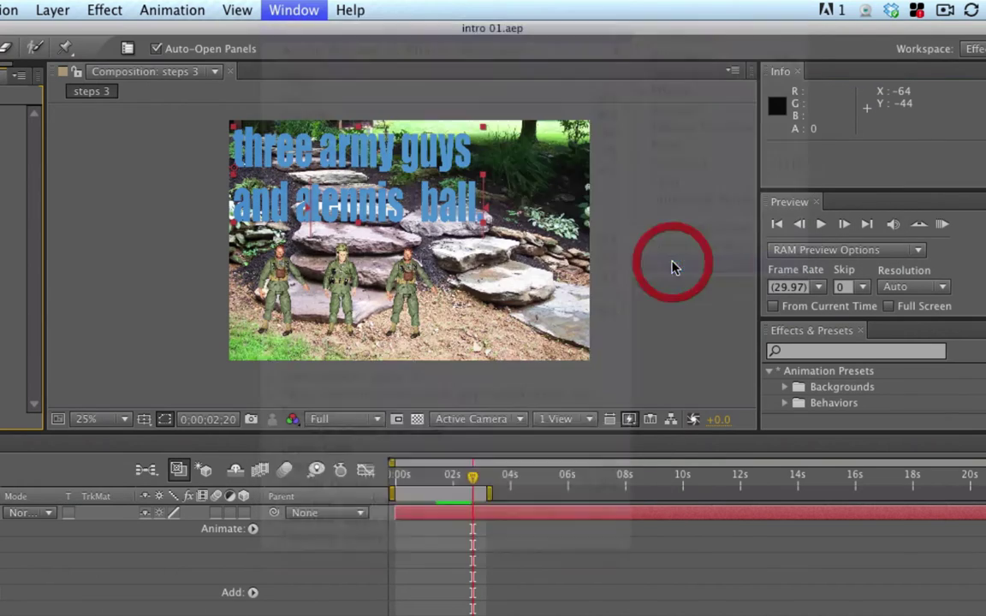
{"action": "left_click", "coordinate": [646, 520]}
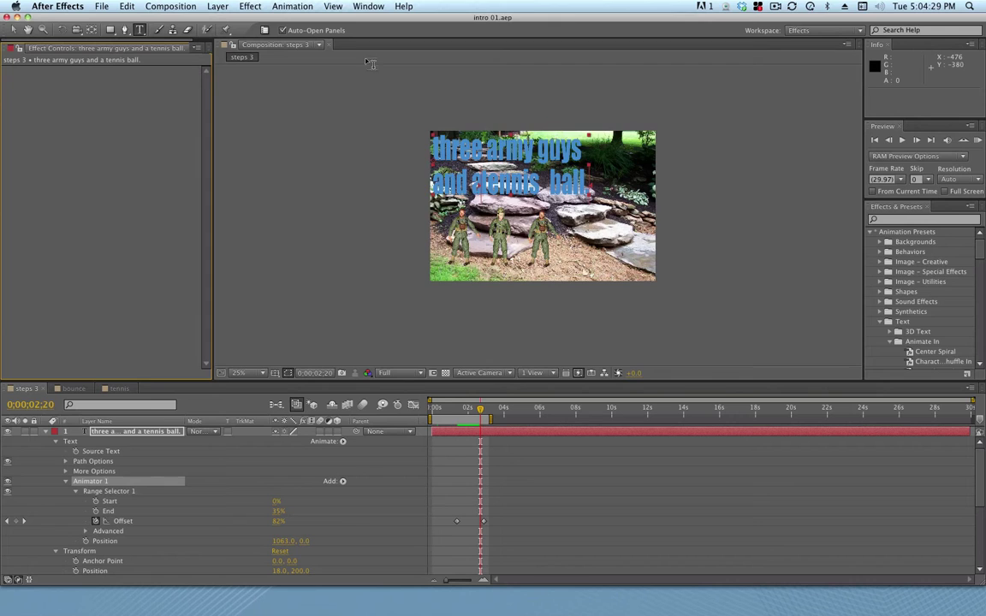
Switch to the custom Dominant Timeline workspace
{"action": "left_click", "coordinate": [368, 6]}
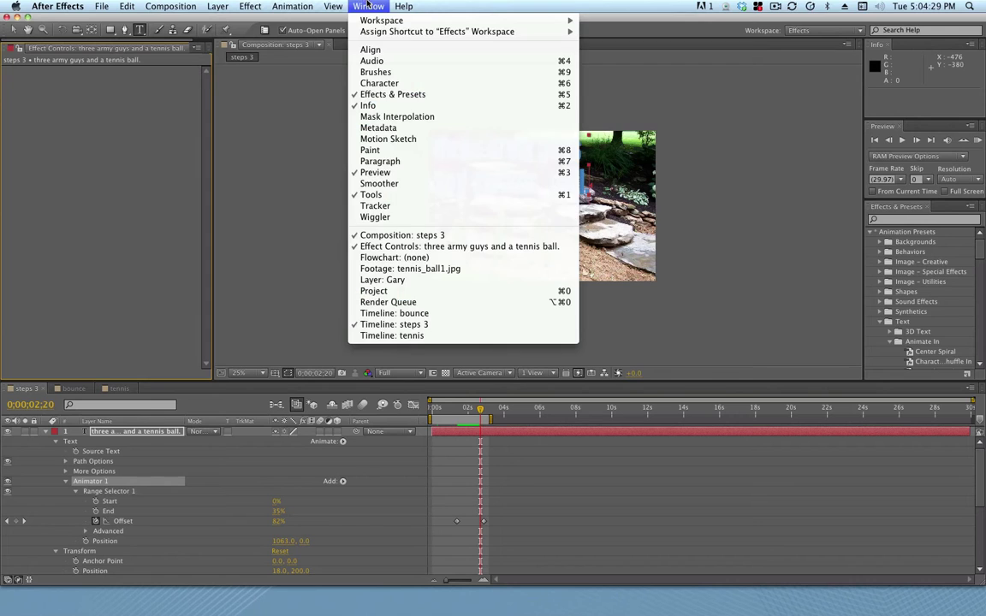
{"action": "mouse_move", "coordinate": [467, 25]}
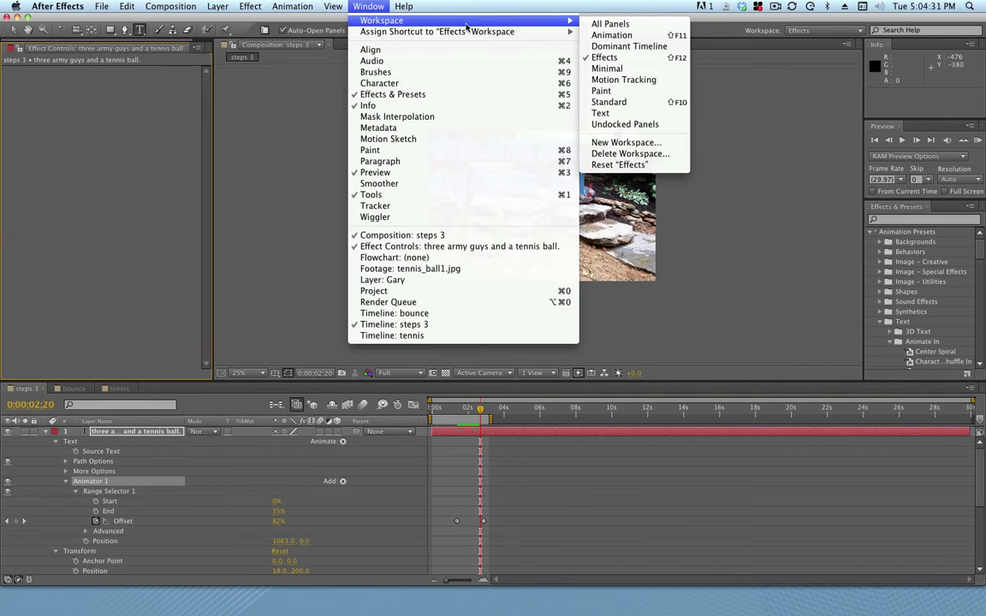
{"action": "left_click", "coordinate": [599, 45]}
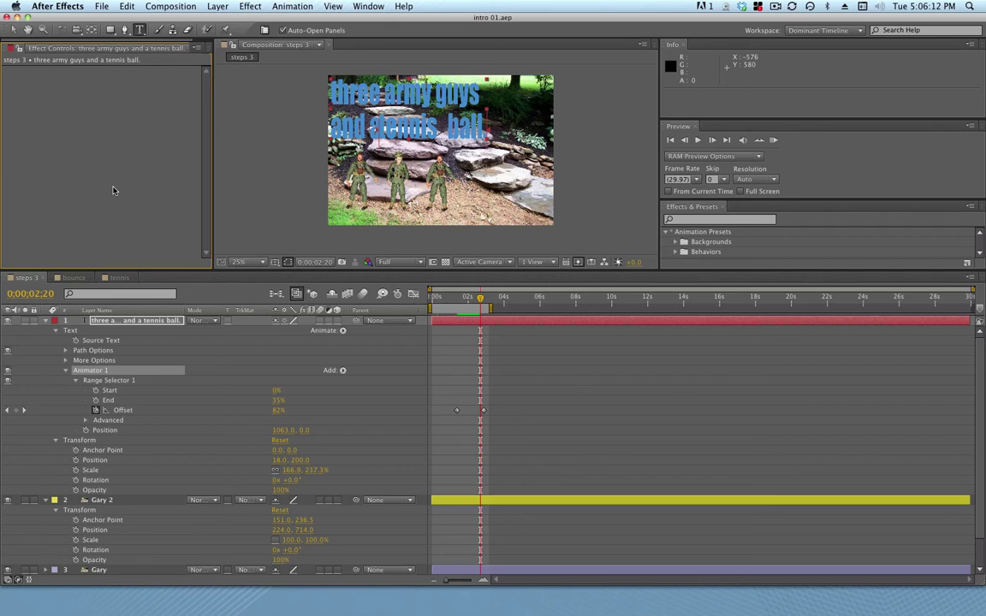
Try lighter and darker interface brightness levels in the Appearance preferences, ending slightly darker than the default
{"action": "left_click", "coordinate": [60, 6]}
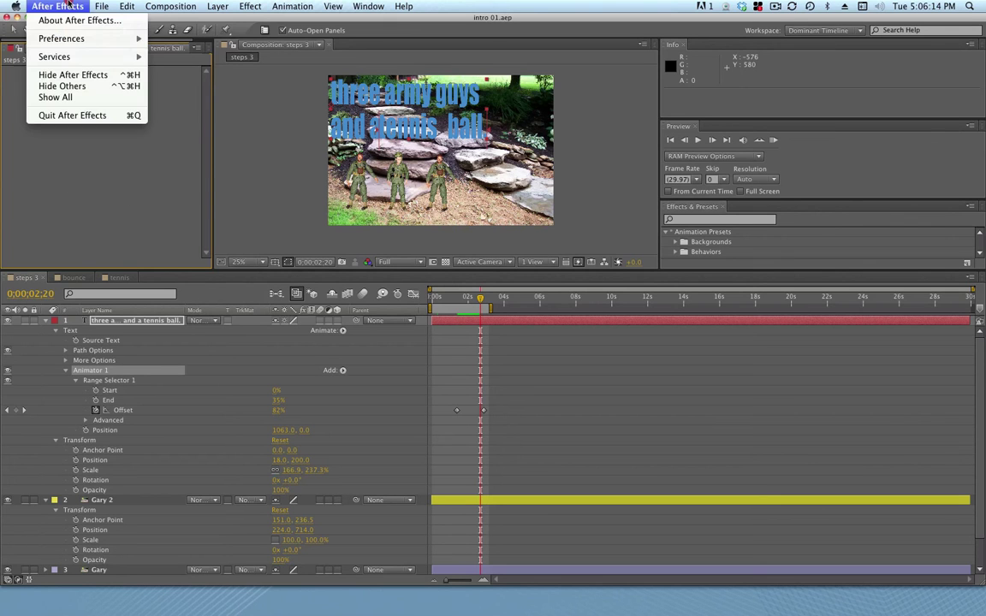
{"action": "mouse_move", "coordinate": [79, 43]}
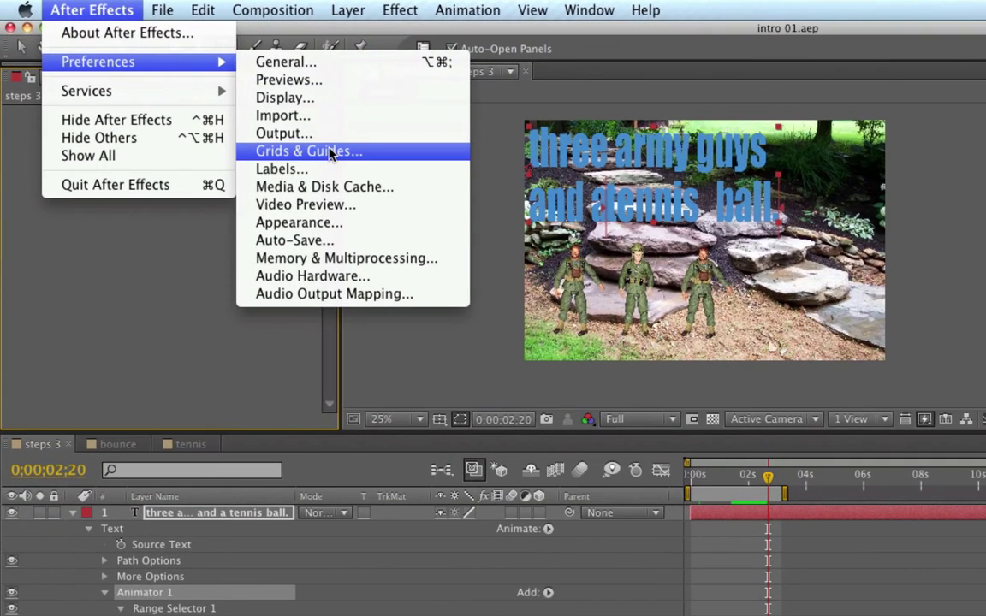
{"action": "left_click", "coordinate": [275, 224]}
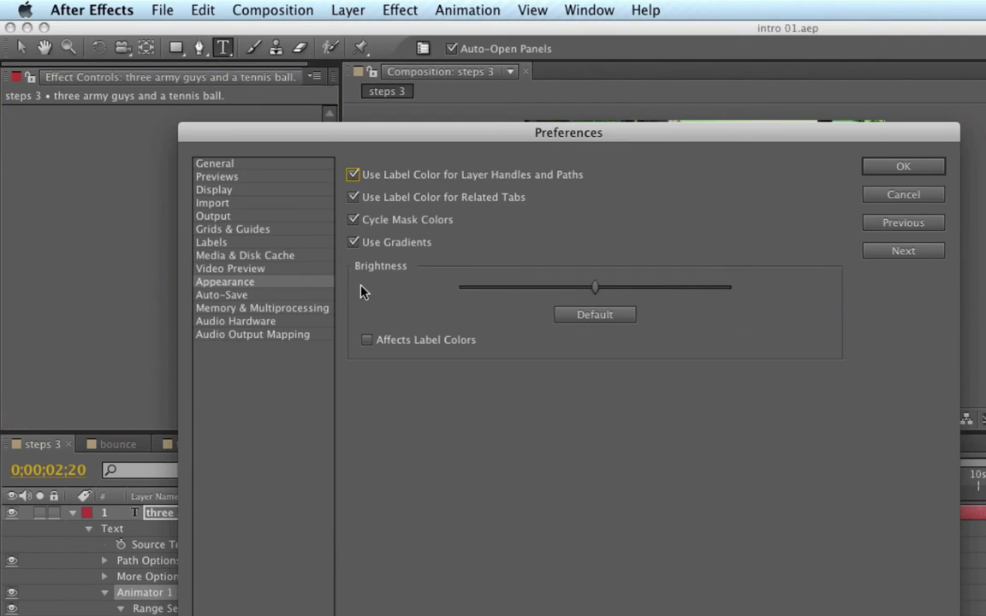
{"action": "left_click_drag", "start_coordinate": [596, 293], "coordinate": [602, 290]}
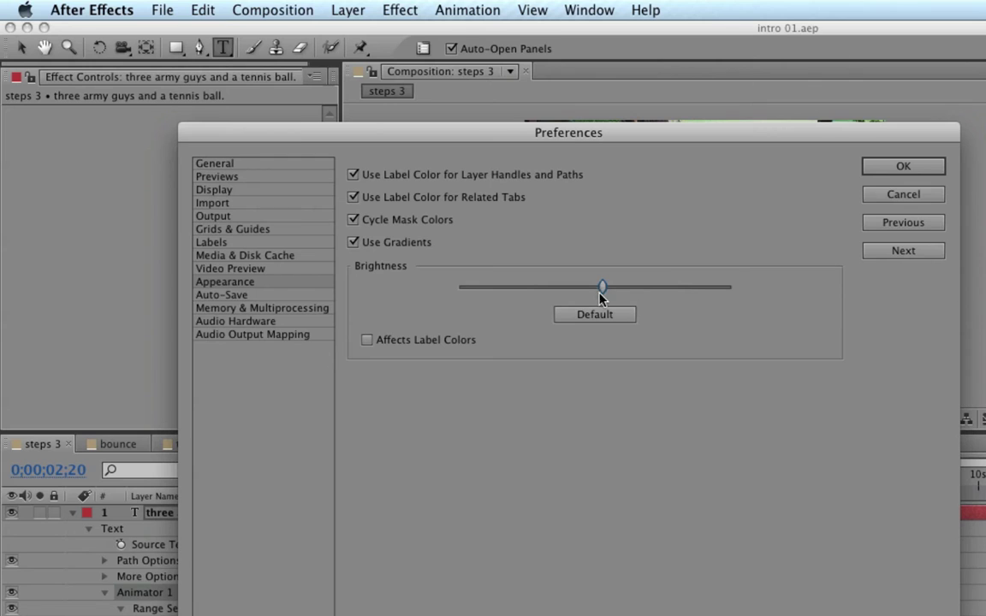
{"action": "left_click_drag", "start_coordinate": [603, 289], "coordinate": [552, 289]}
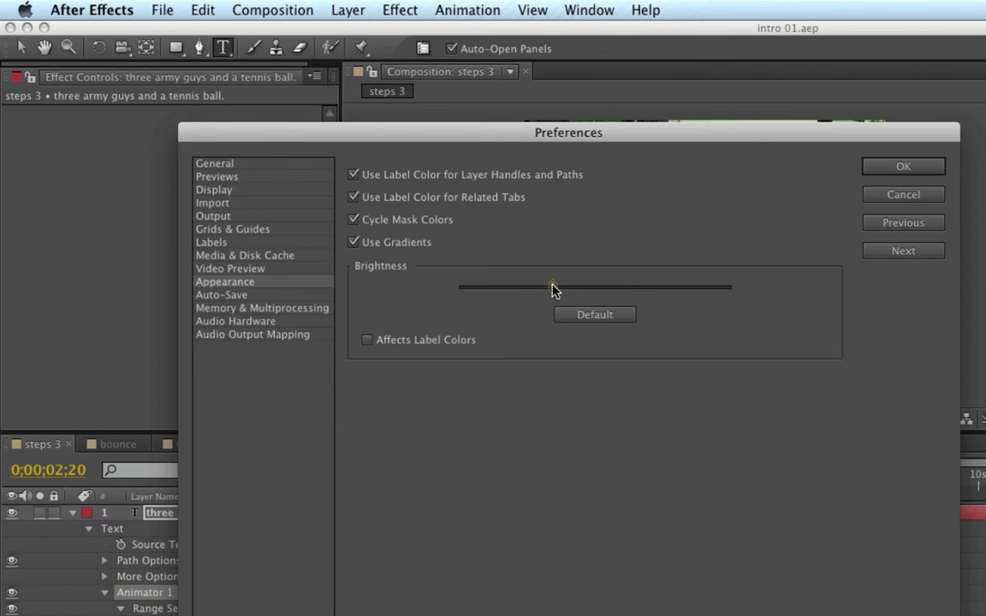
{"action": "left_click_drag", "start_coordinate": [552, 286], "coordinate": [593, 382]}
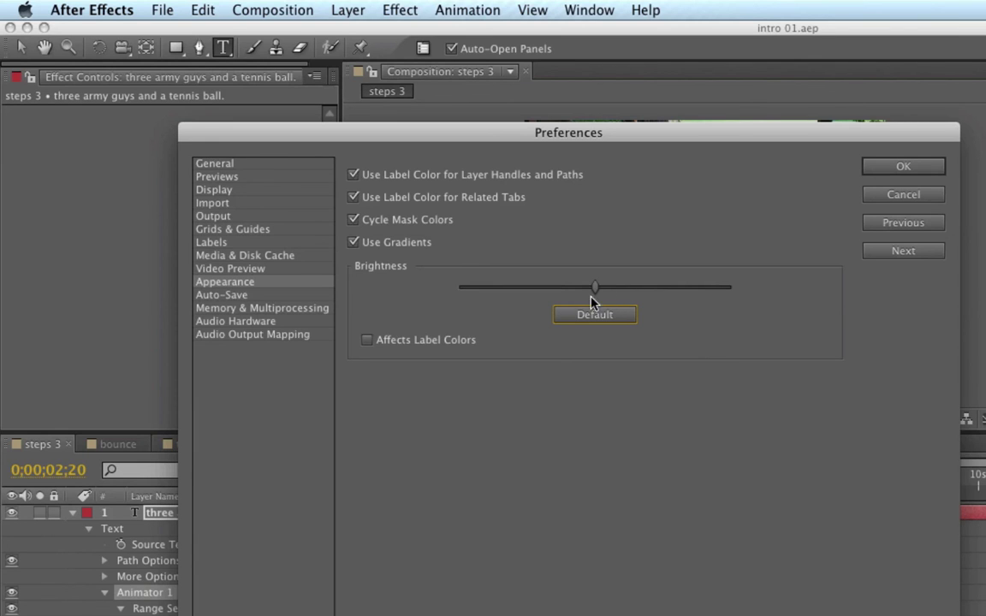
{"action": "left_click_drag", "start_coordinate": [594, 290], "coordinate": [633, 286]}
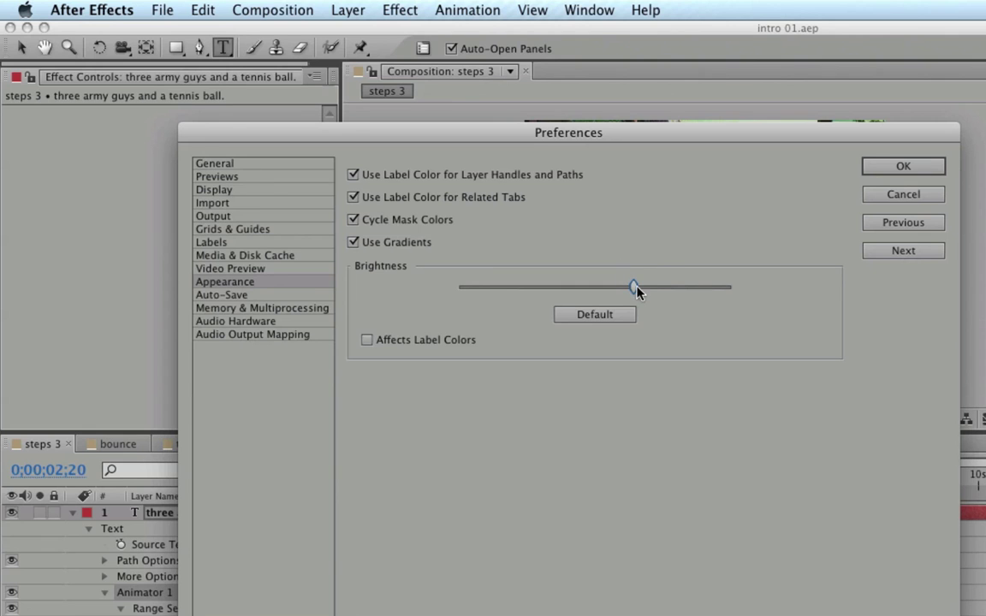
{"action": "left_click_drag", "start_coordinate": [637, 292], "coordinate": [567, 289]}
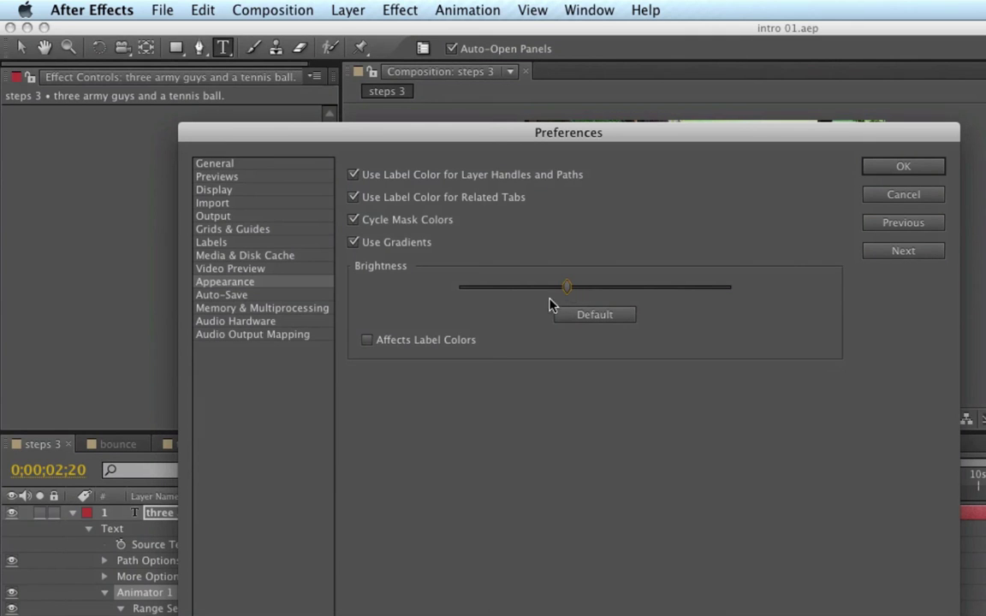